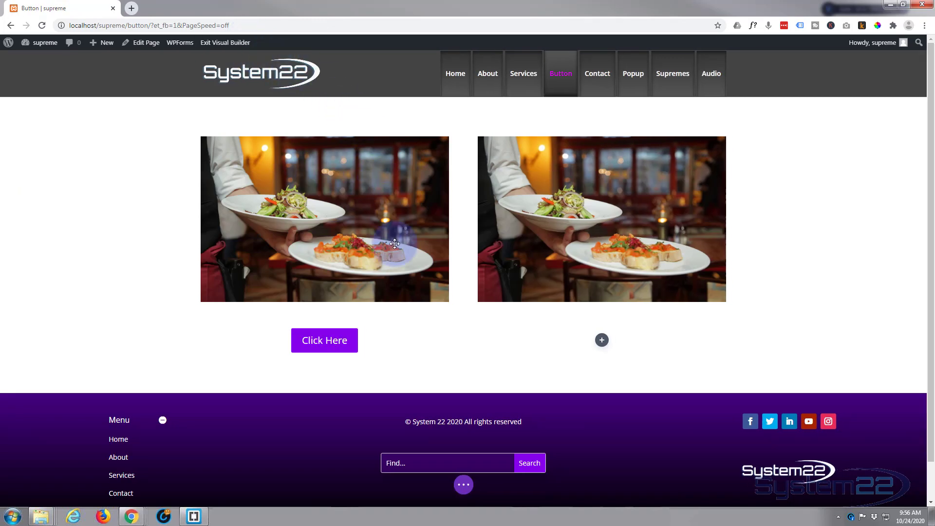
Step: Insert a Button module into the empty right column and move its settings panel aside
left_click(603, 341)
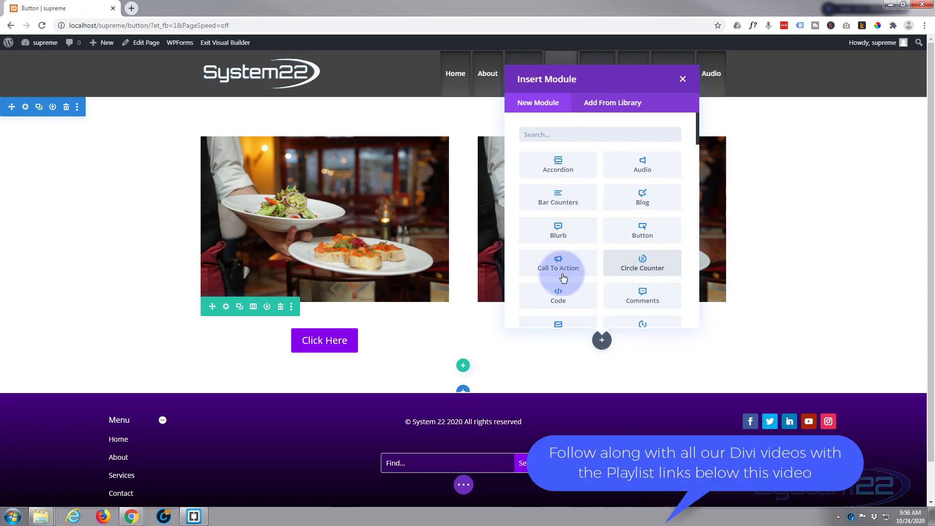
left_click(644, 234)
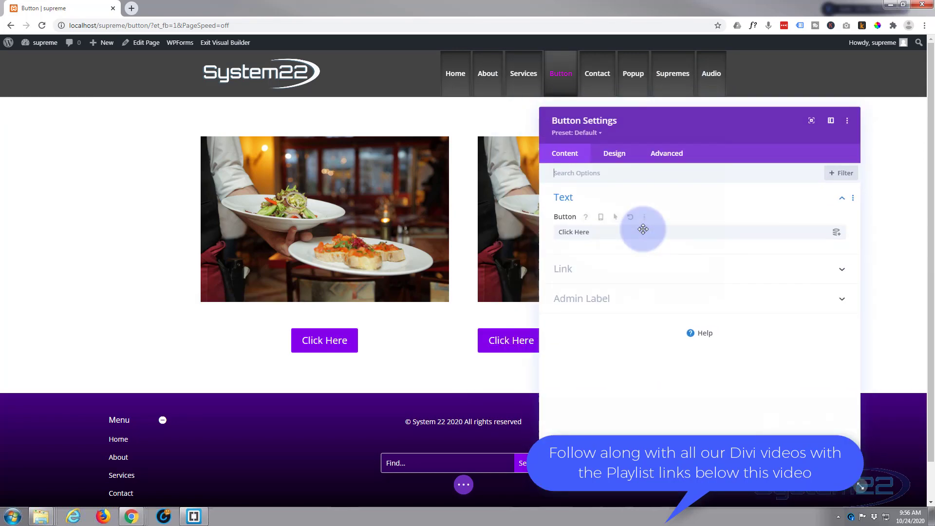
left_click_drag(705, 134, 283, 111)
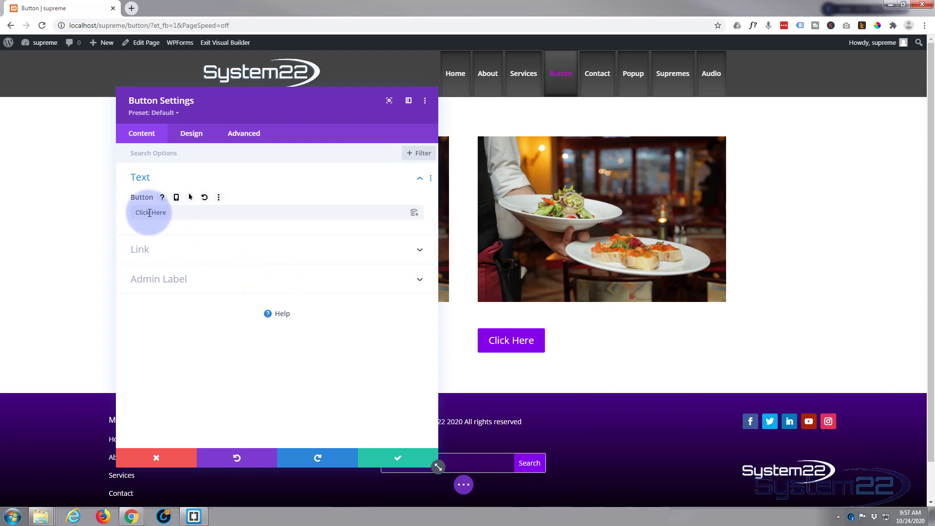
Step: Change the button text to 'More Info!' and link it to # opening in the same window
left_click_drag(169, 213, 106, 210)
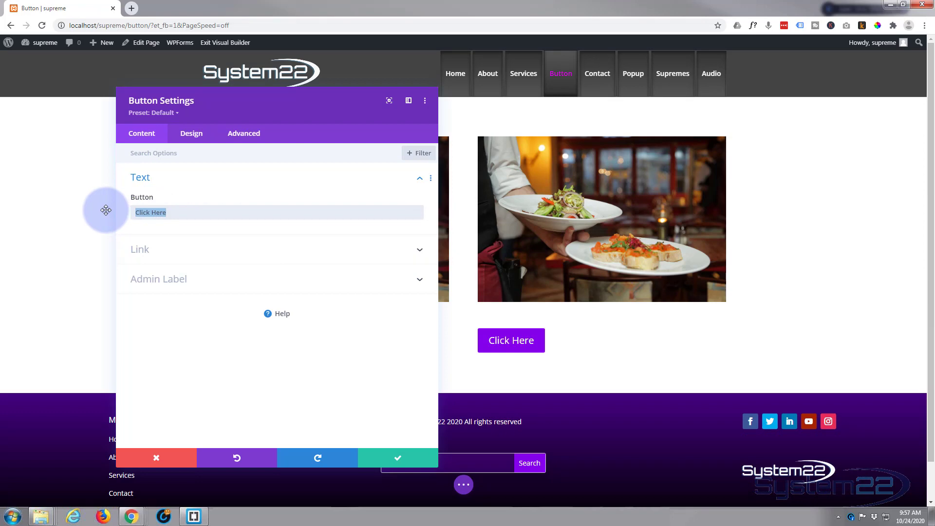
type("More Info!")
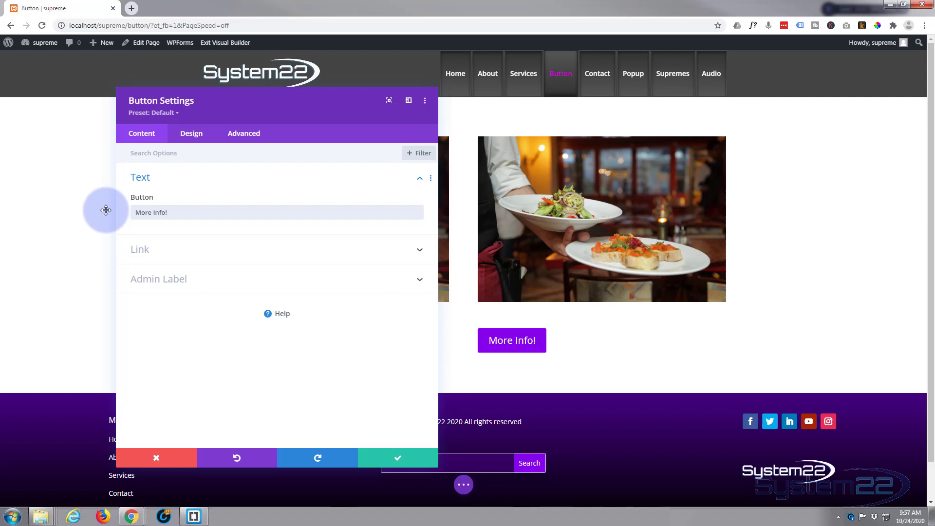
left_click(191, 251)
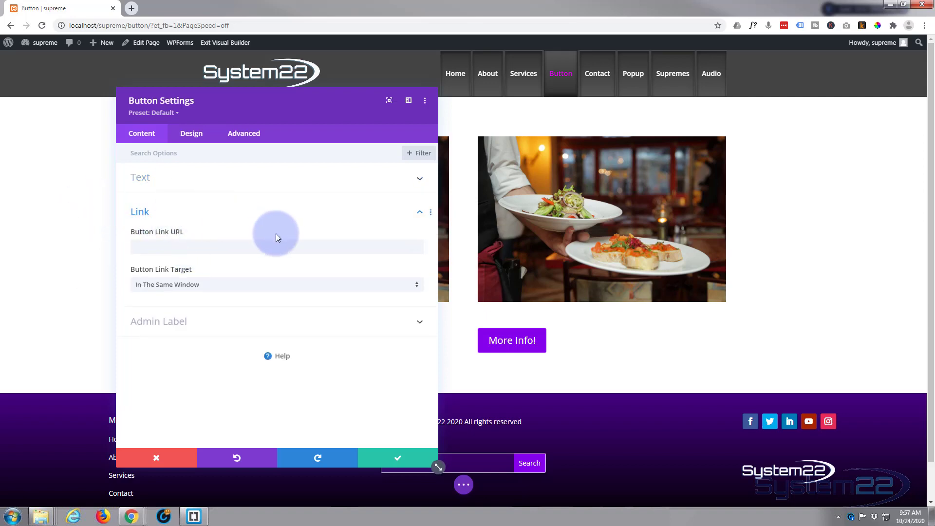
left_click(154, 246)
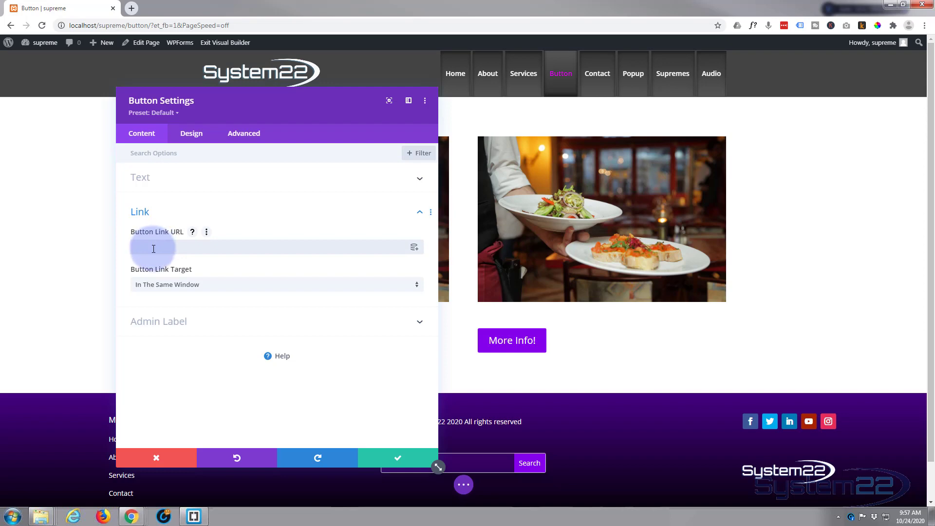
type("#")
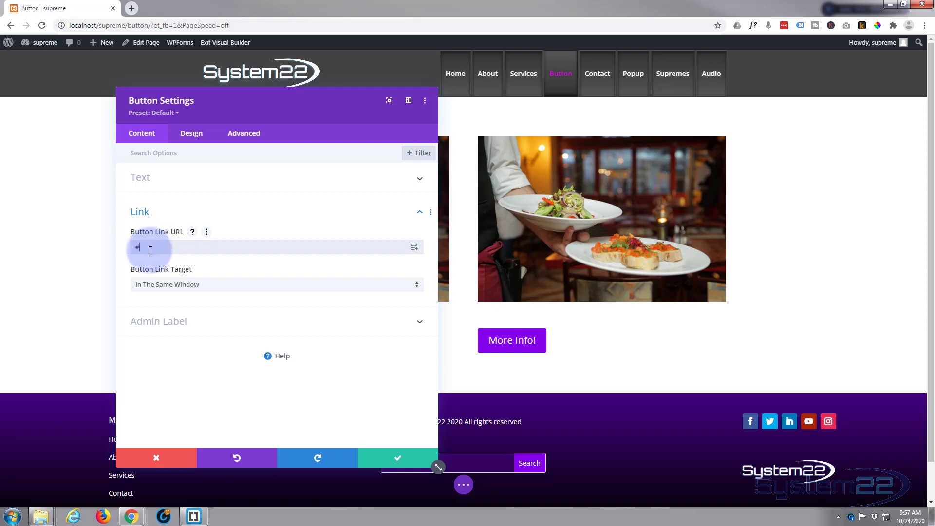
left_click(241, 293)
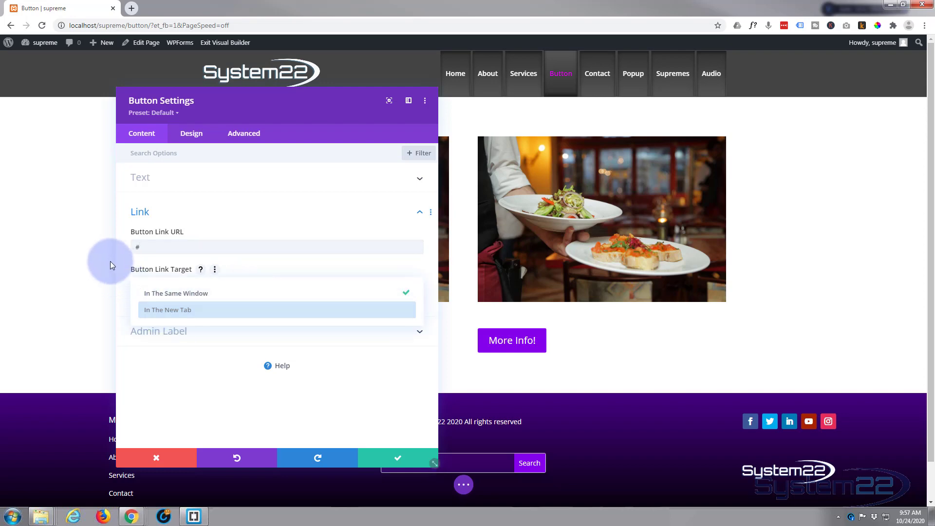
left_click(124, 264)
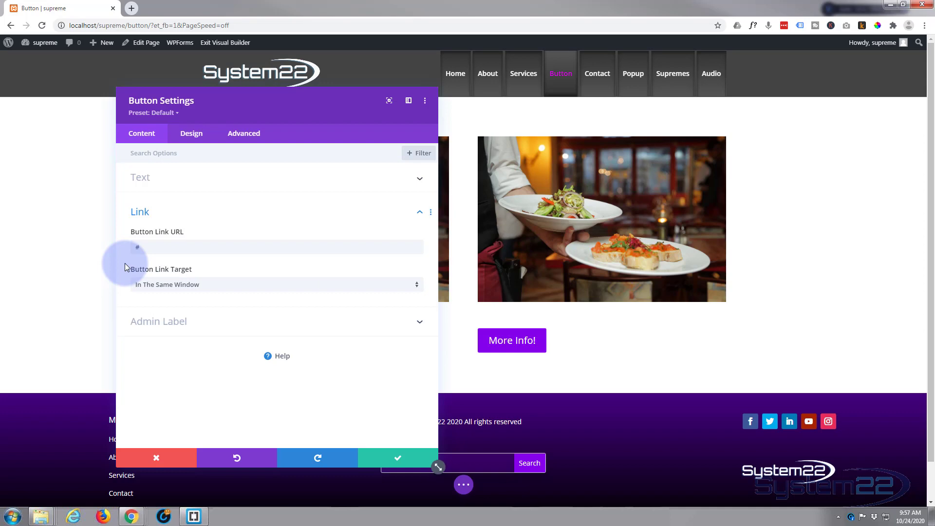
Step: Set the More Info! button's Button Alignment to centre in the Design tab
left_click(197, 141)
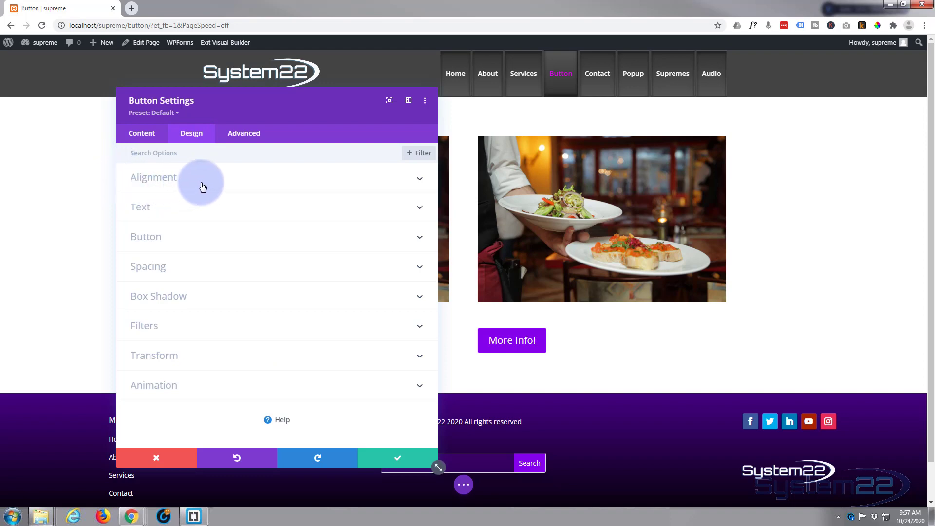
left_click(255, 182)
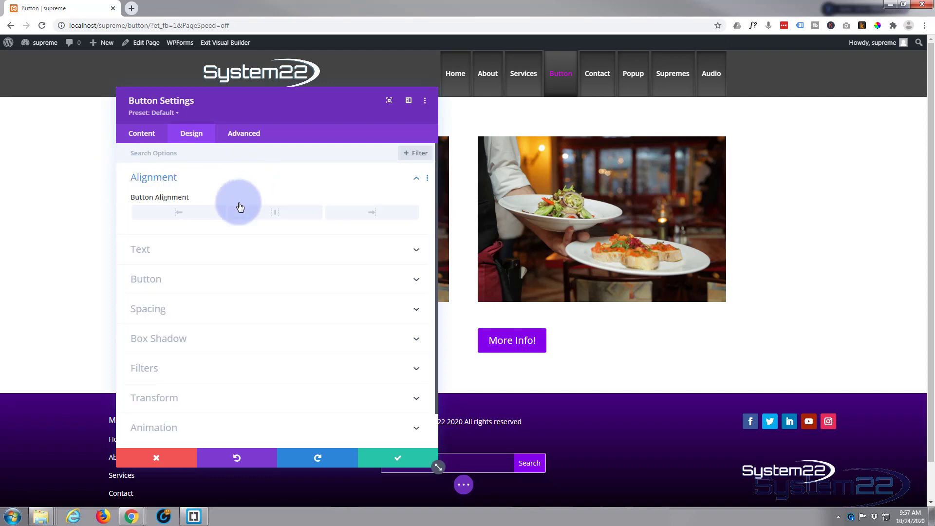
left_click(275, 214)
left_click(378, 214)
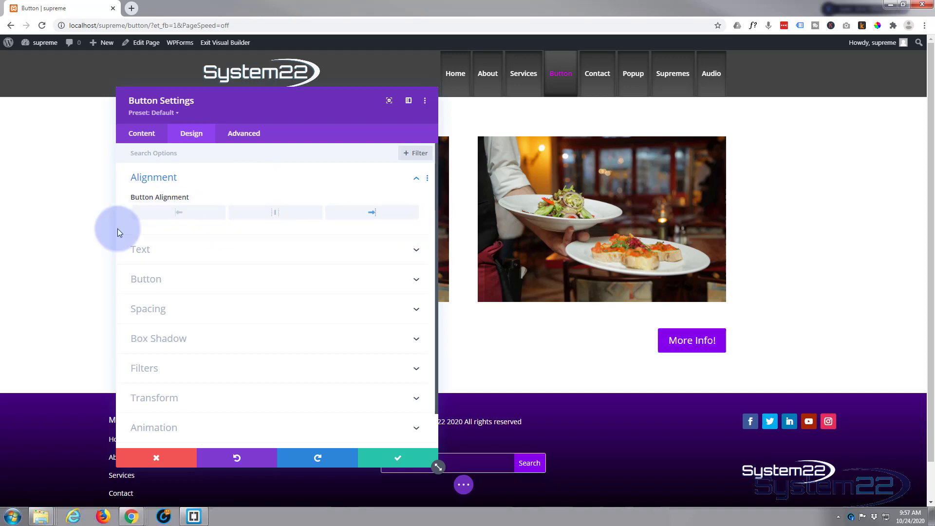
left_click(267, 216)
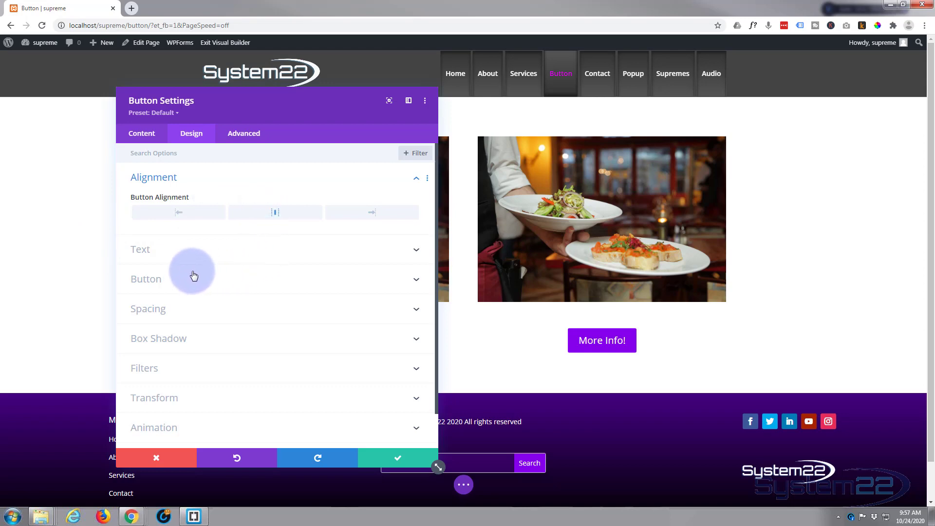
left_click(215, 285)
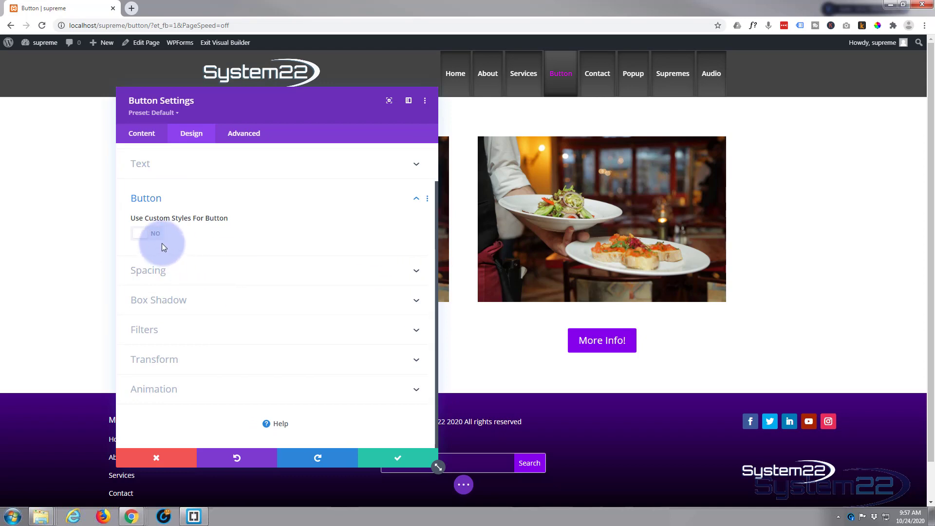
Step: Enable custom button styles and make the background and border red #e02b20
left_click(152, 235)
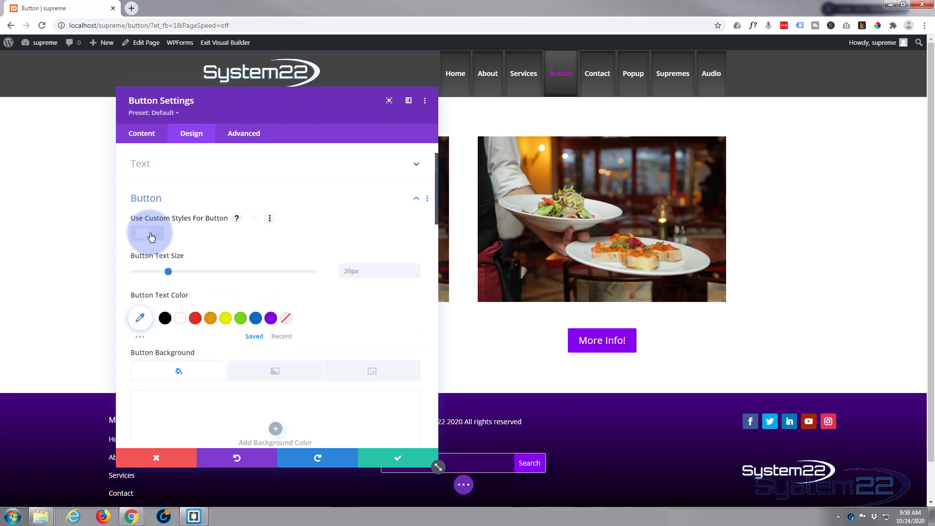
scroll(254, 244, "down", 1)
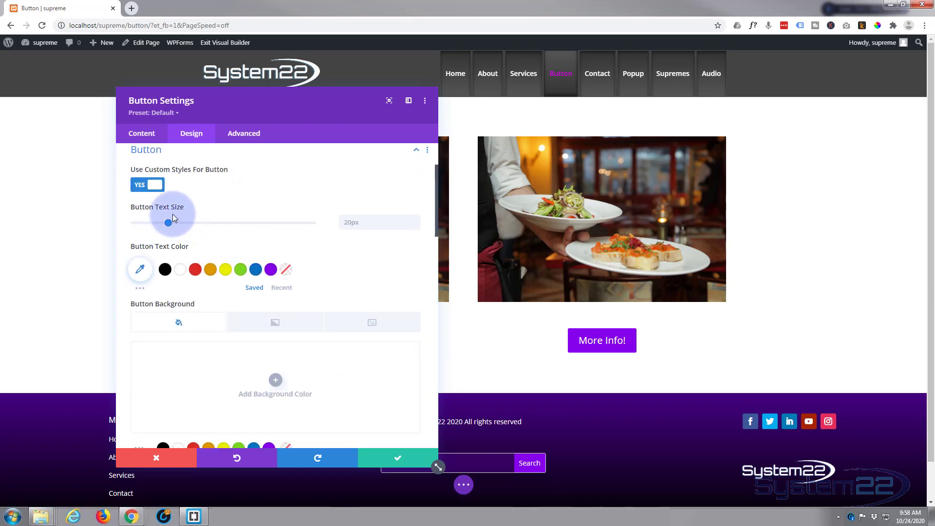
mouse_move(241, 246)
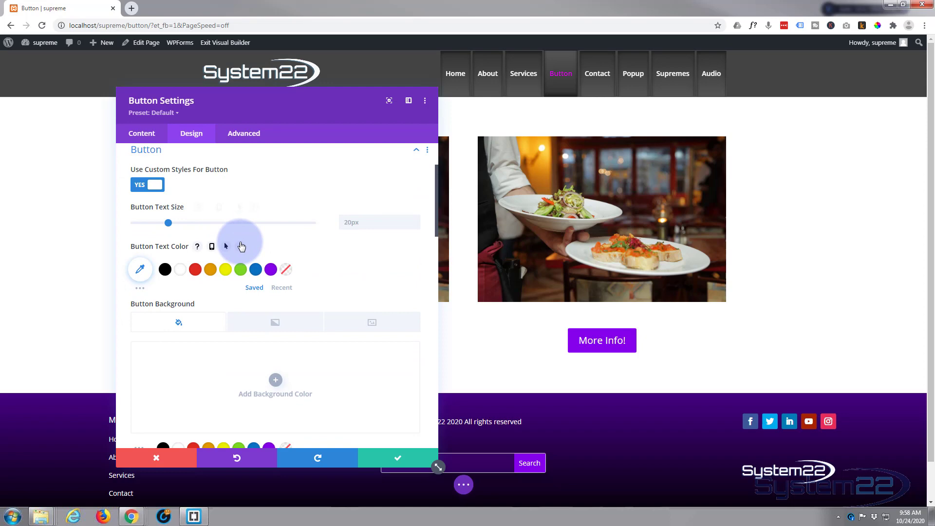
scroll(242, 246, "down", 1)
scroll(239, 246, "down", 1)
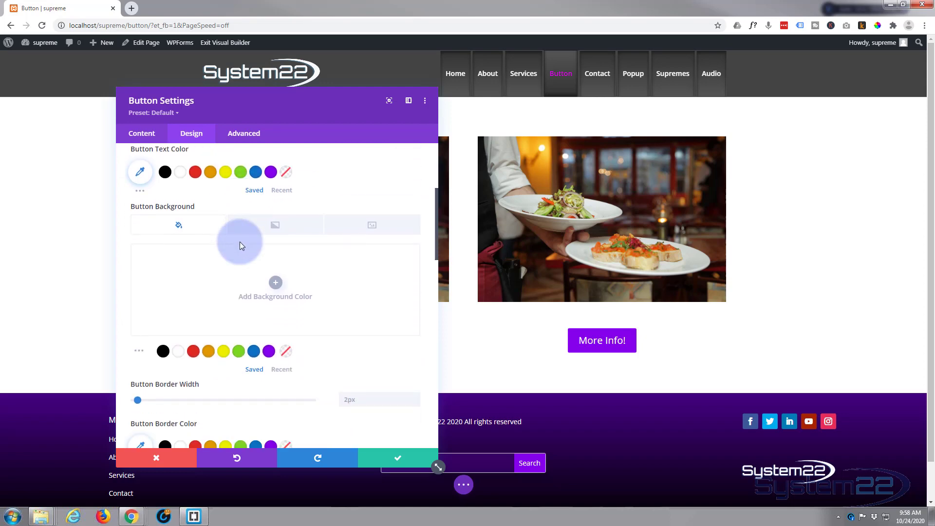
left_click(193, 351)
scroll(206, 319, "down", 2)
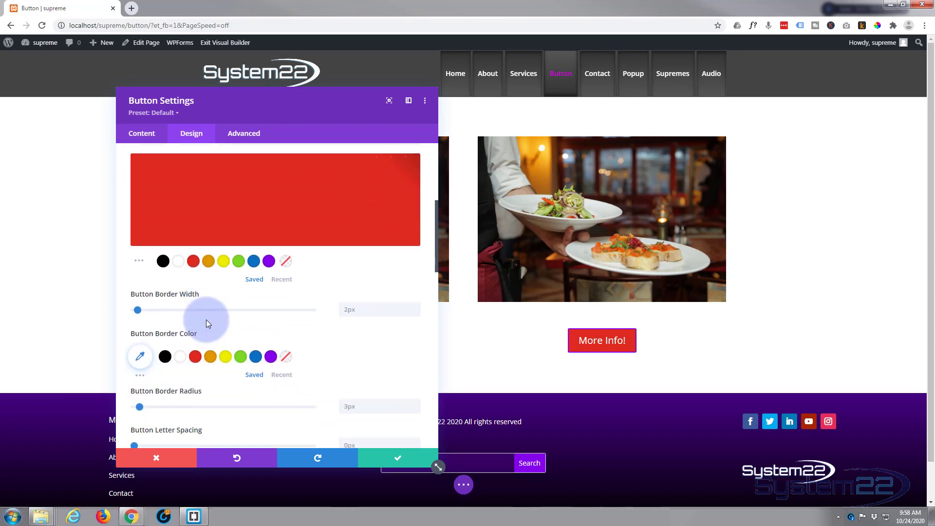
left_click(196, 349)
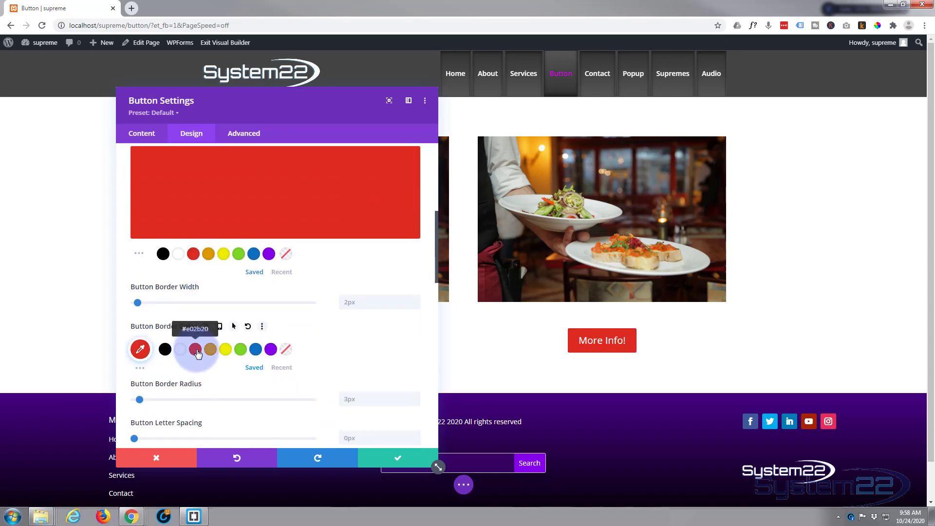
scroll(195, 353, "up", 2)
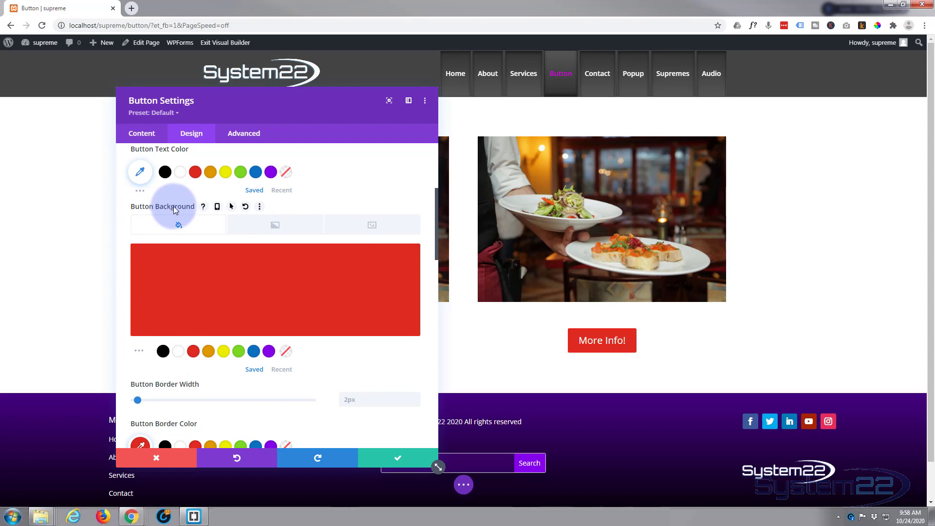
Step: Enable hover options for Button Background and make the hover background purple
left_click(231, 207)
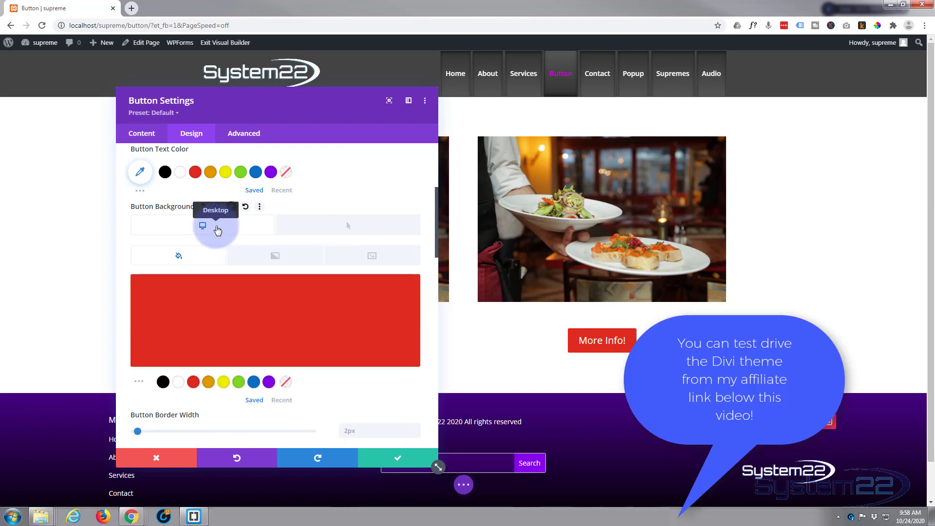
left_click(330, 230)
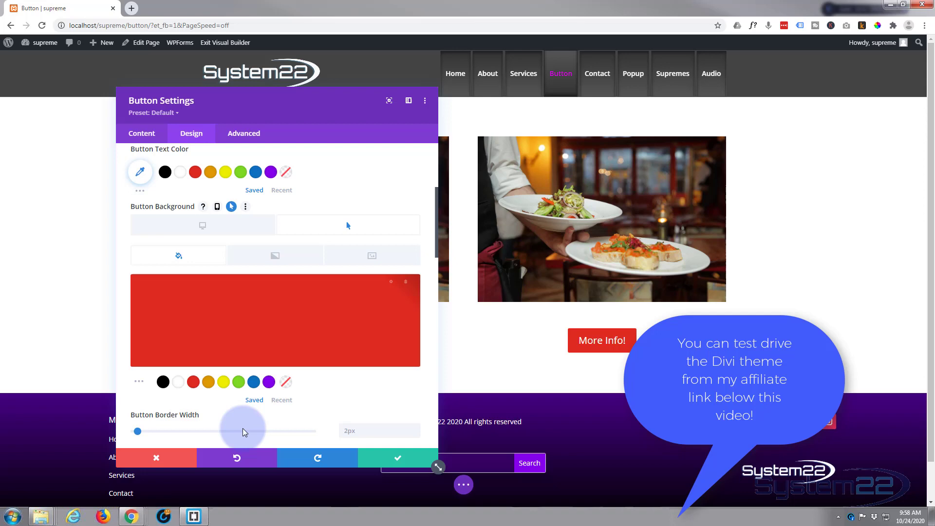
left_click(269, 382)
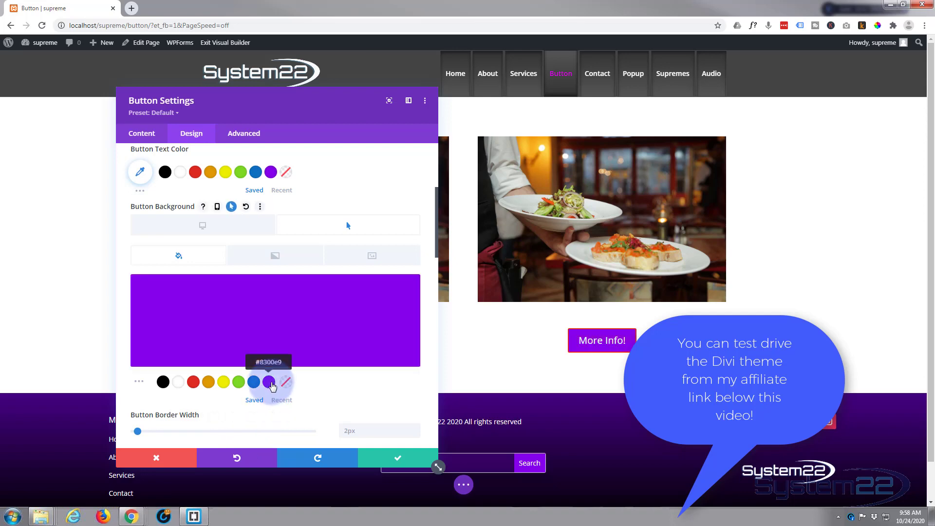
scroll(279, 346, "down", 3)
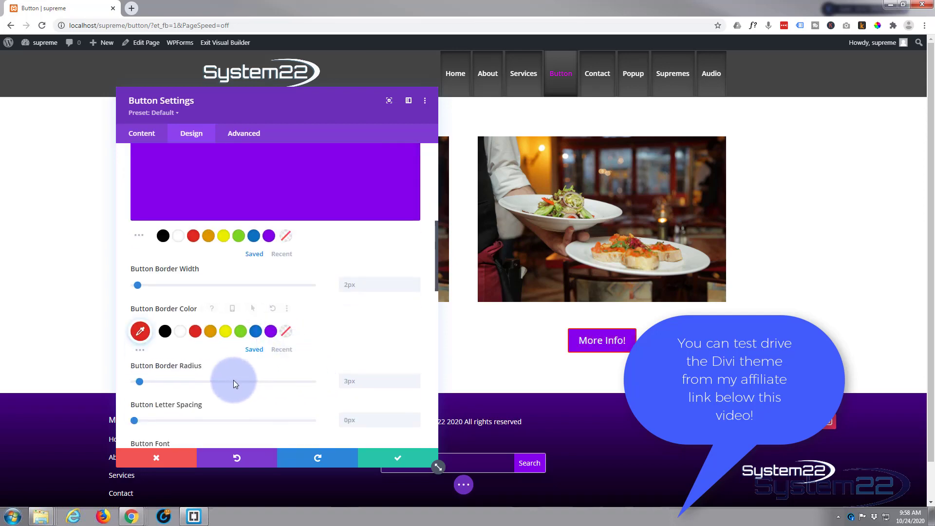
Step: Enable hover border width and colour options and make the hover border colour purple
left_click(236, 269)
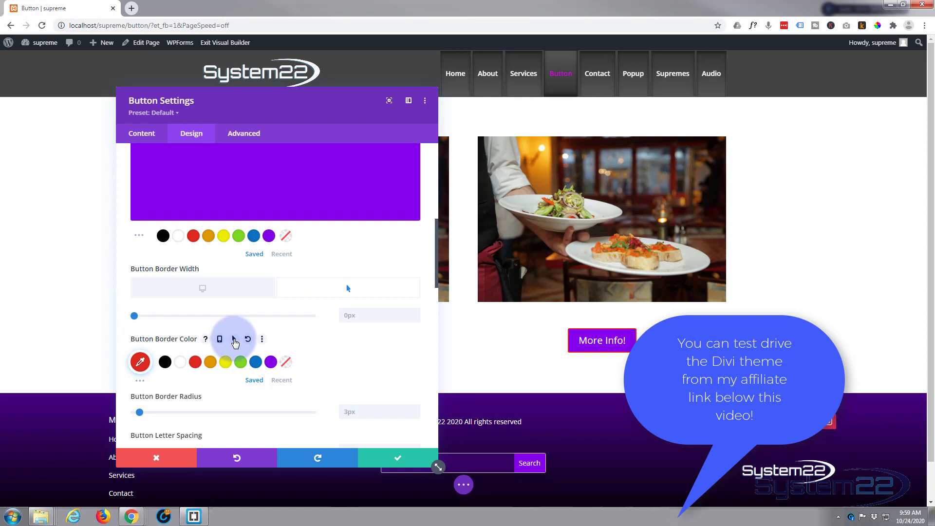
left_click(235, 339)
scroll(233, 330, "down", 1)
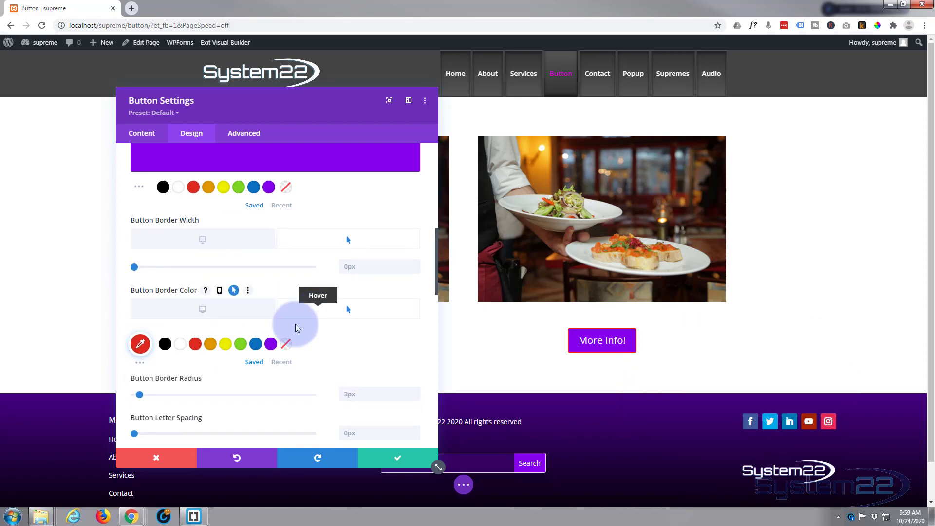
left_click(271, 344)
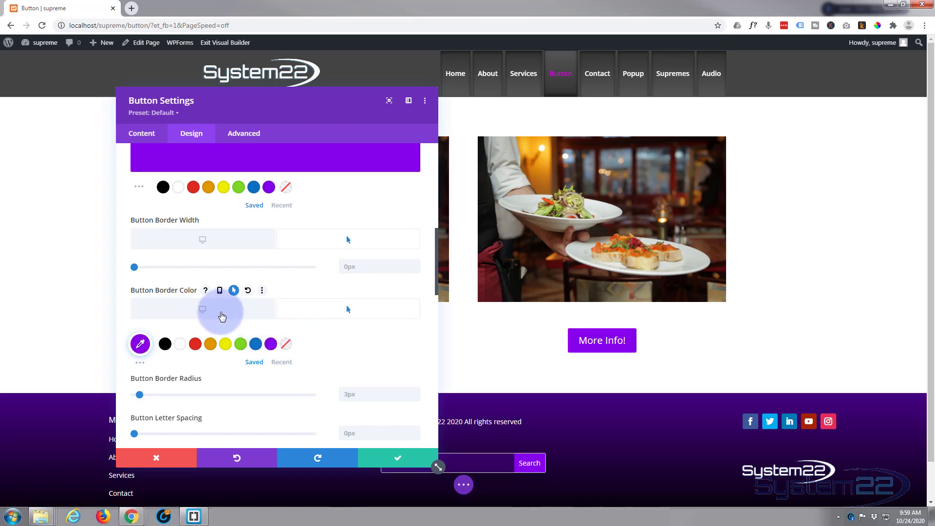
left_click(218, 311)
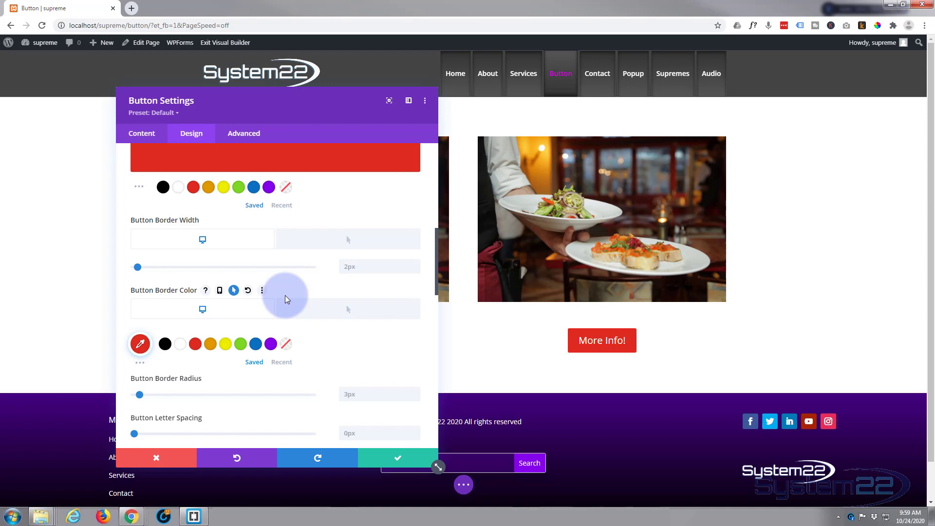
scroll(285, 295, "down", 1)
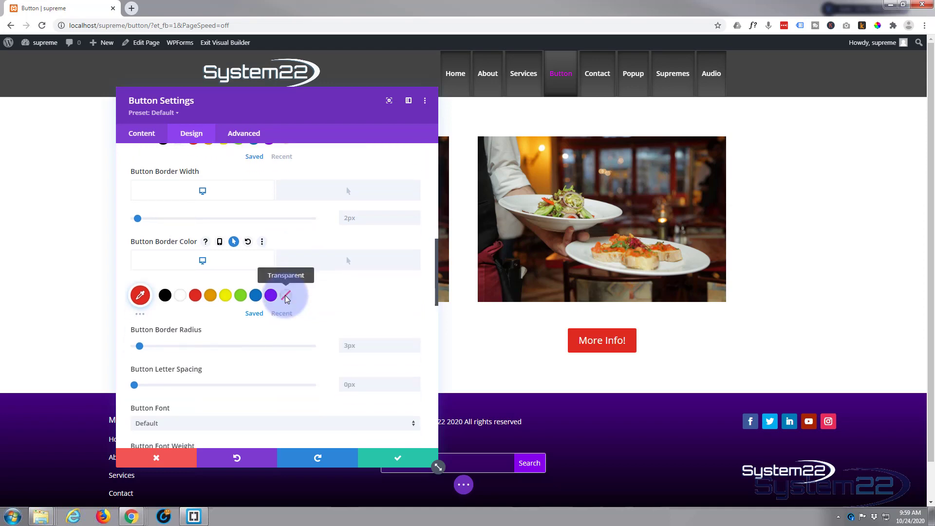
scroll(286, 299, "down", 1)
scroll(286, 299, "down", 3)
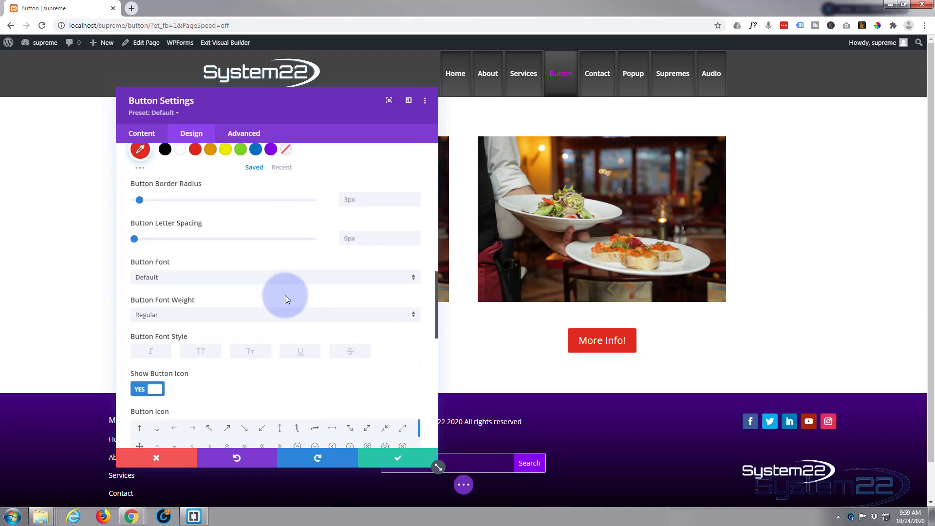
scroll(281, 264, "down", 1)
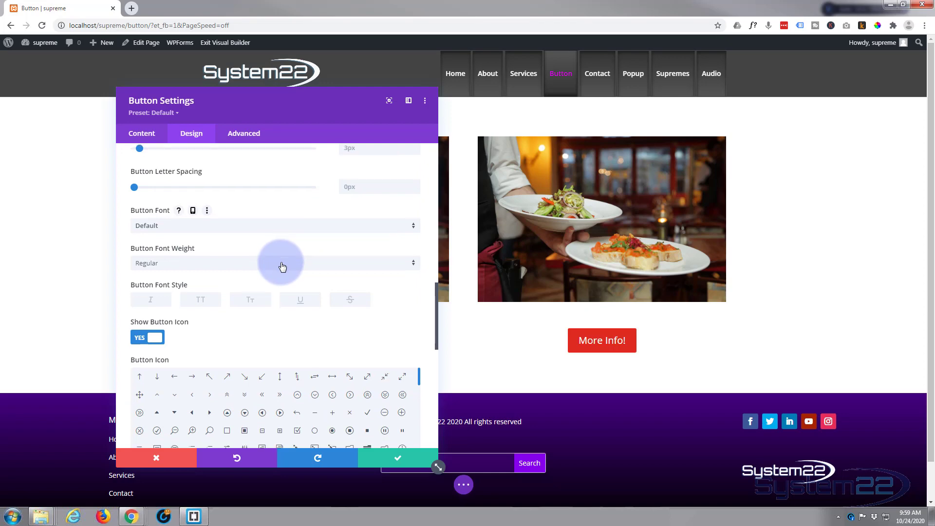
scroll(282, 266, "down", 1)
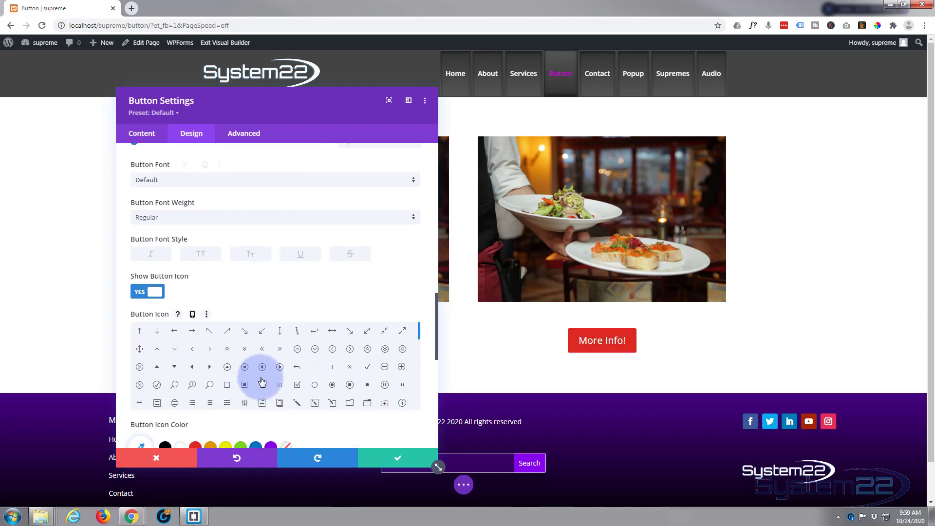
Step: Switch Show Button Icon to NO so no arrow appears on the button
scroll(231, 376, "down", 5)
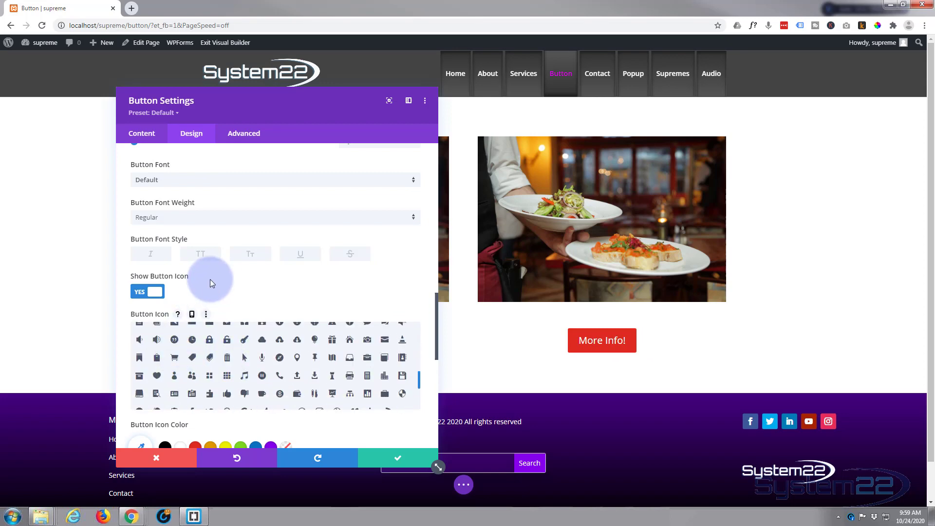
scroll(214, 278, "down", 2)
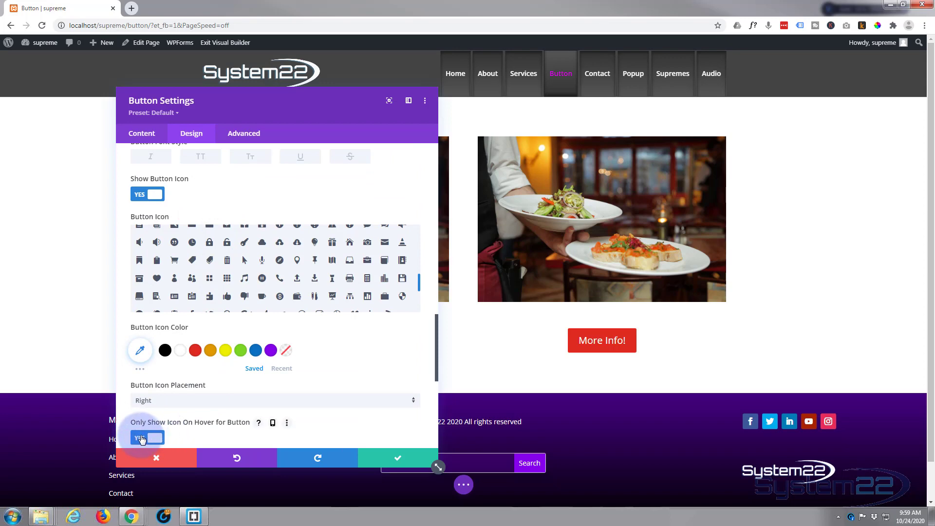
left_click(143, 195)
left_click(639, 302)
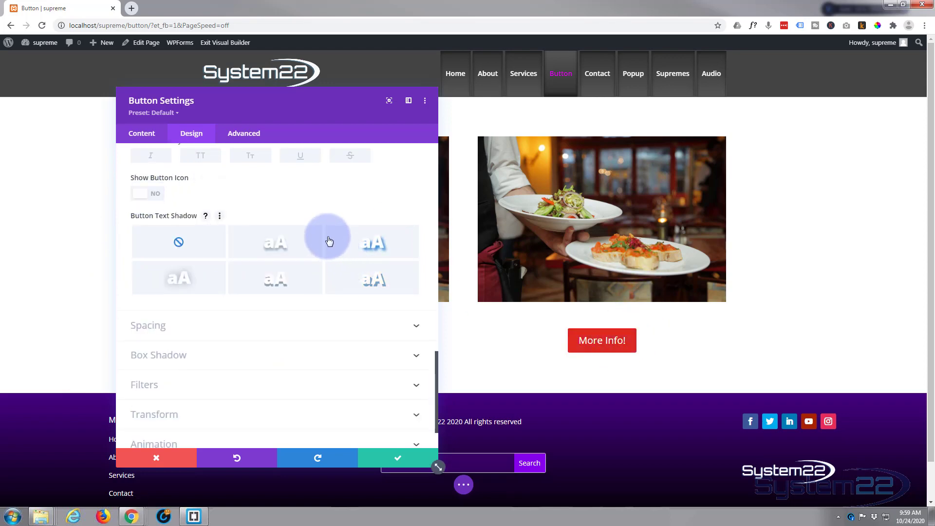
scroll(329, 241, "down", 2)
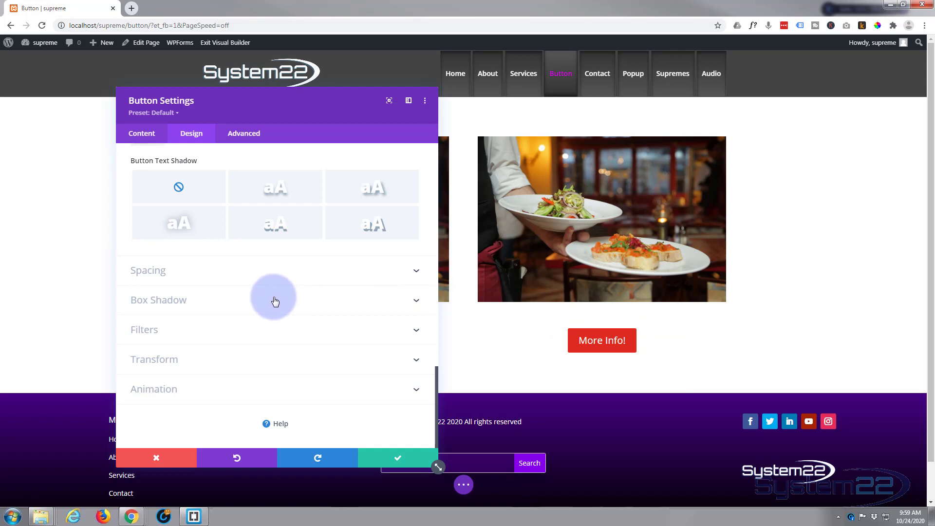
Step: Enable hover Transform options and set the hover Transform Scale to 120%
left_click(206, 361)
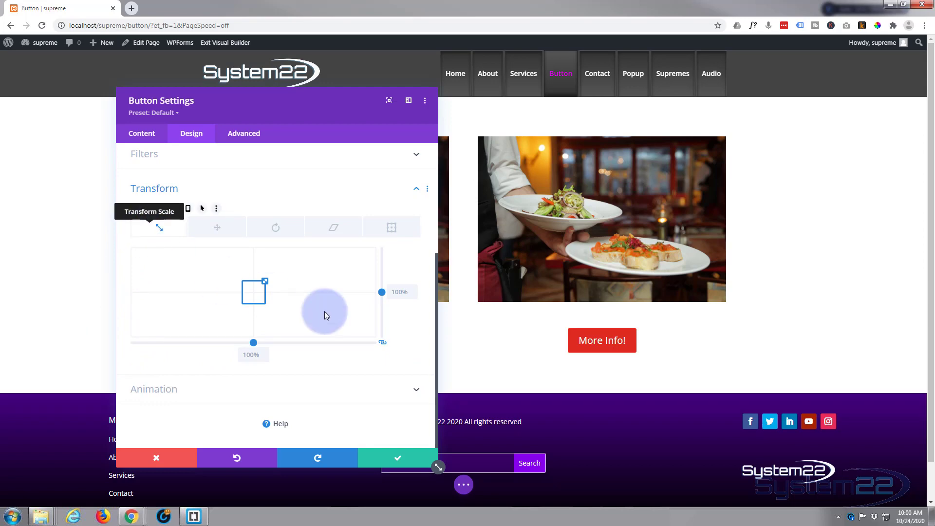
left_click(202, 209)
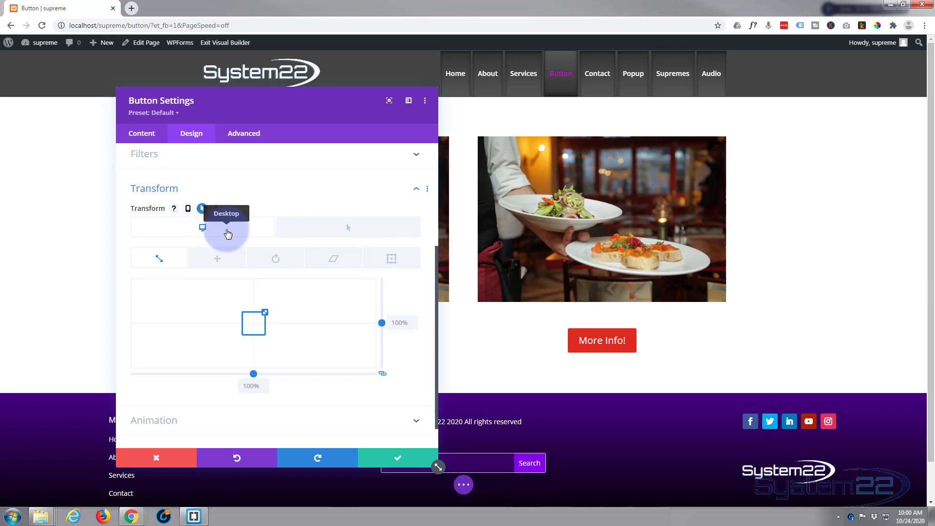
left_click(357, 234)
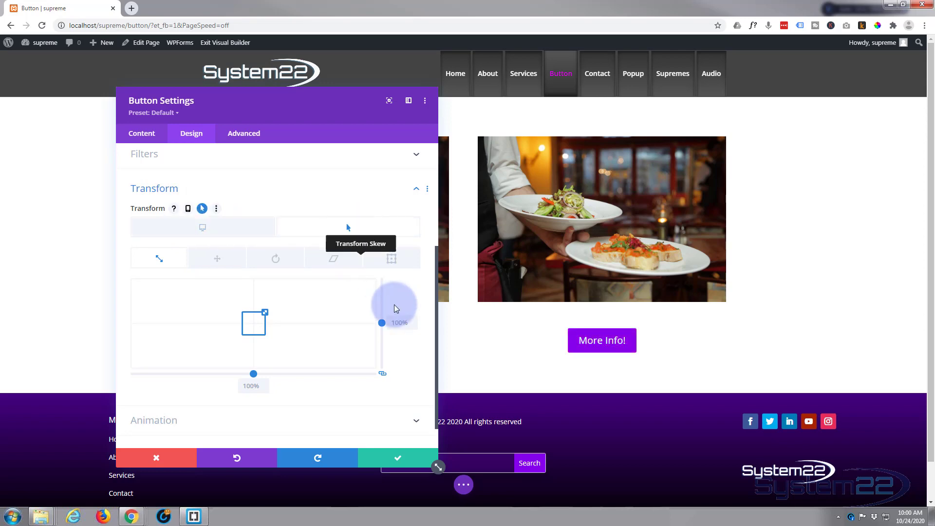
left_click(395, 323)
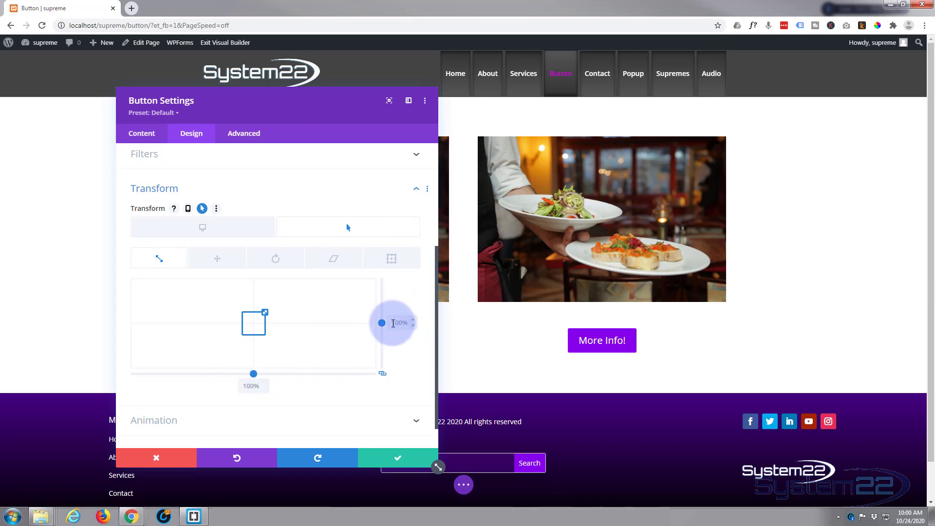
triple_click(397, 321)
type("1")
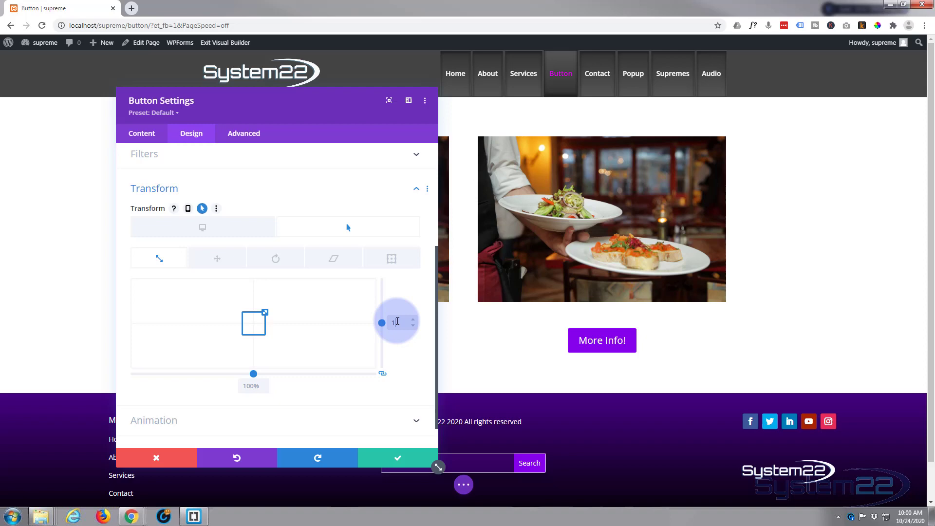
type("20%")
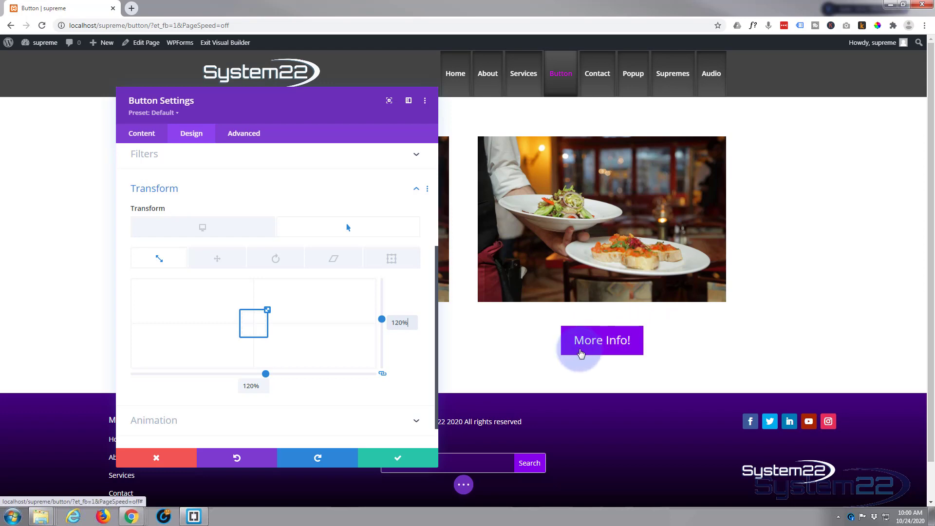
left_click(219, 228)
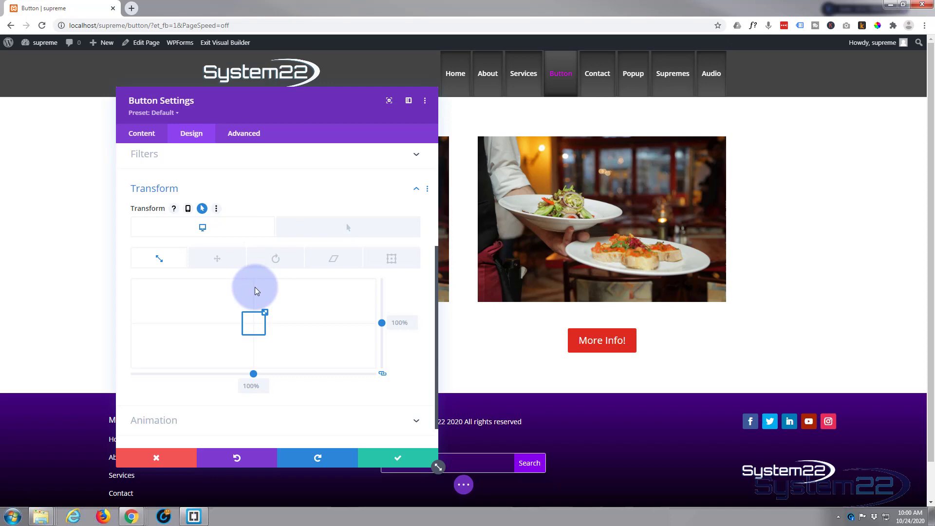
scroll(257, 288, "up", 3)
Step: Open the button's Box Shadow settings
left_click(261, 272)
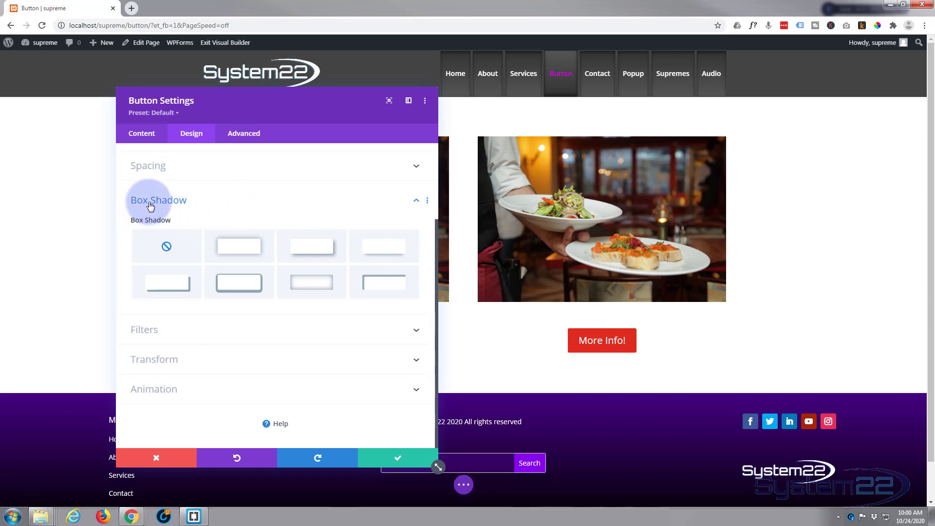
Step: Add hover-only Main Element custom CSS: box-shadow:5px 5px 12px #777
left_click(250, 138)
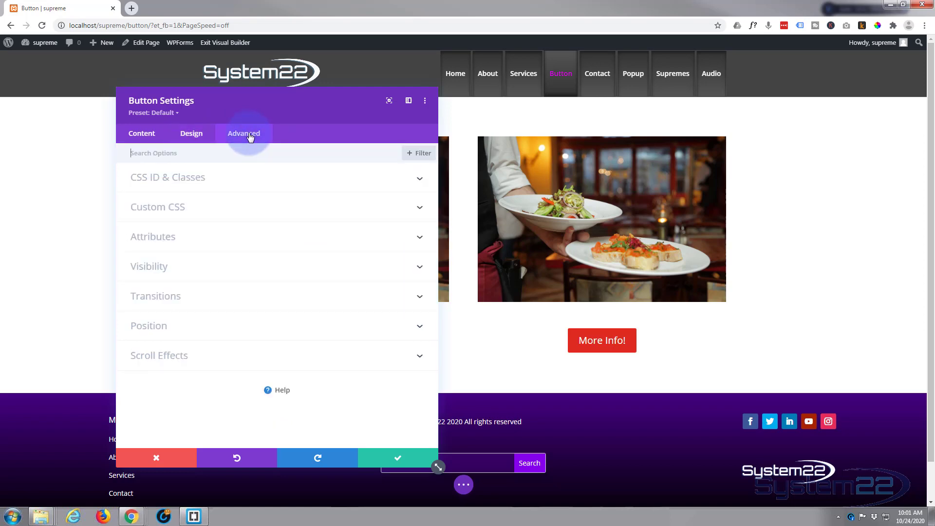
left_click(229, 211)
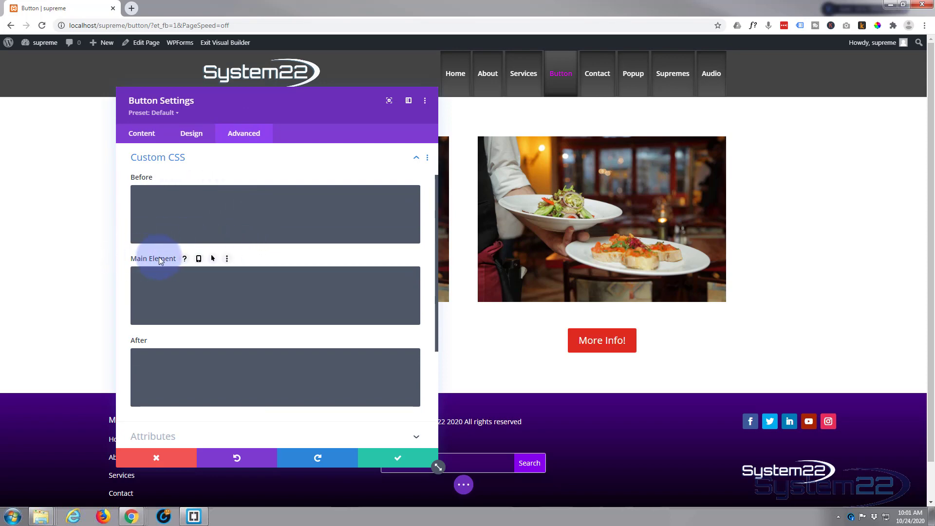
left_click(213, 259)
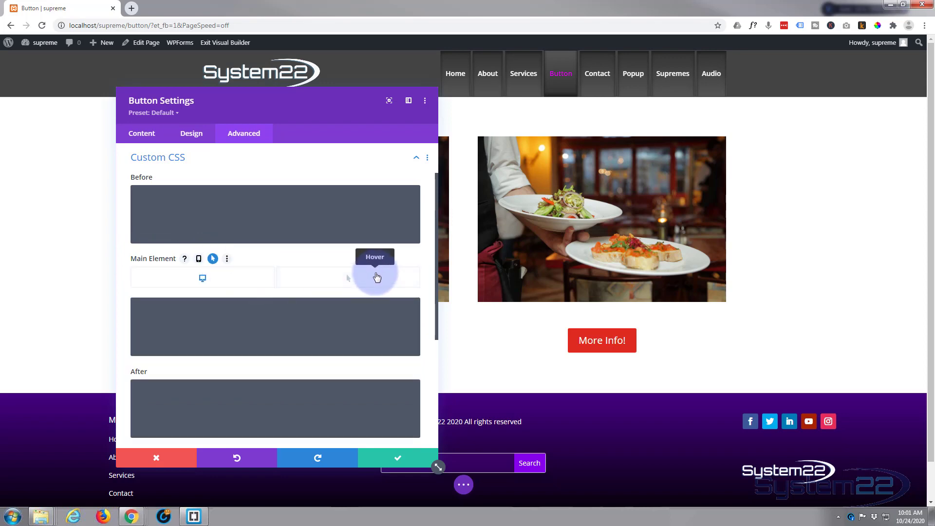
left_click(351, 281)
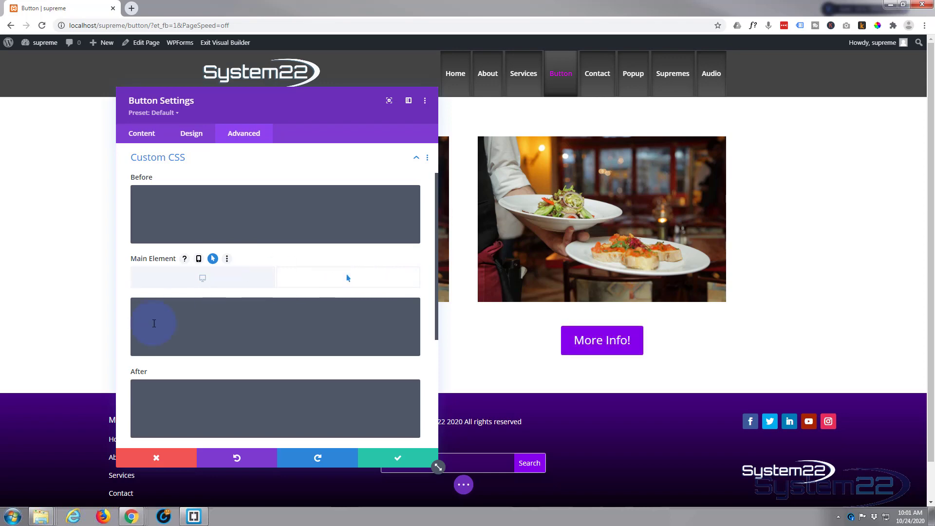
left_click(143, 308)
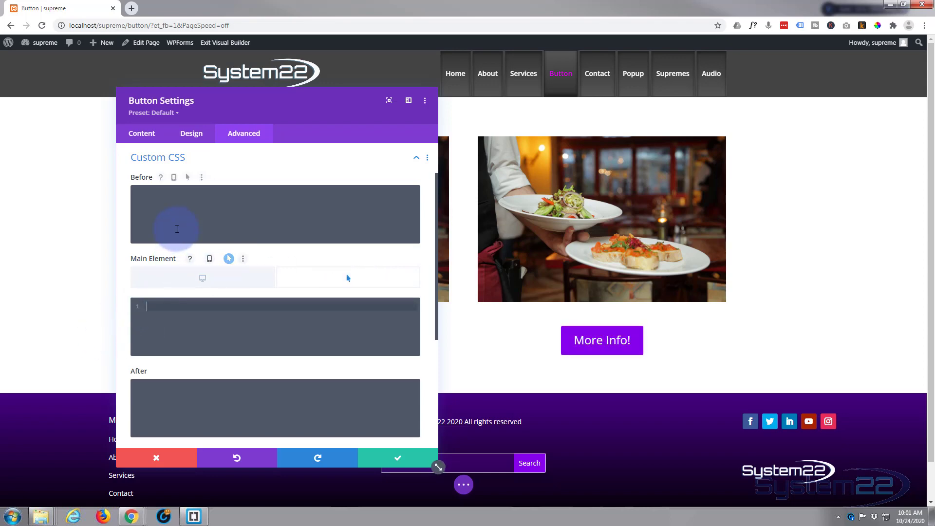
type("box-shadow:")
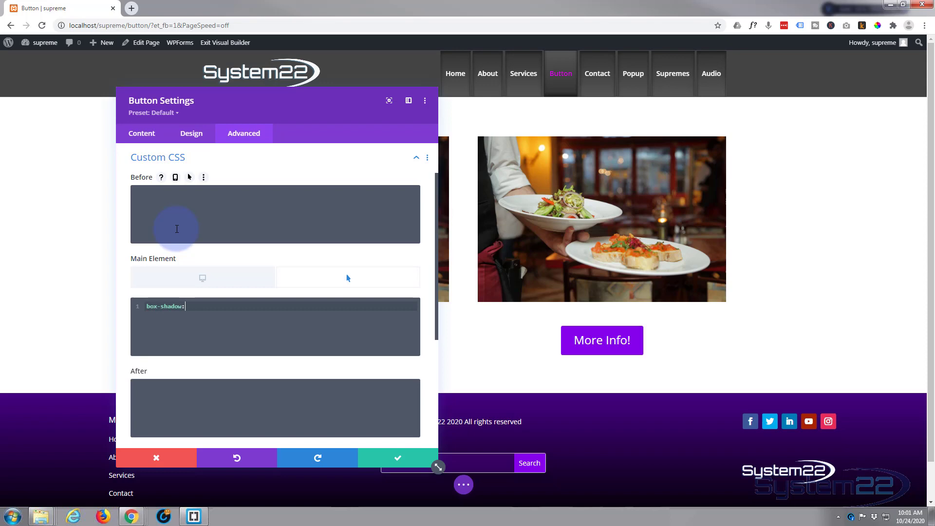
type("5px 5px 12px #")
type("777")
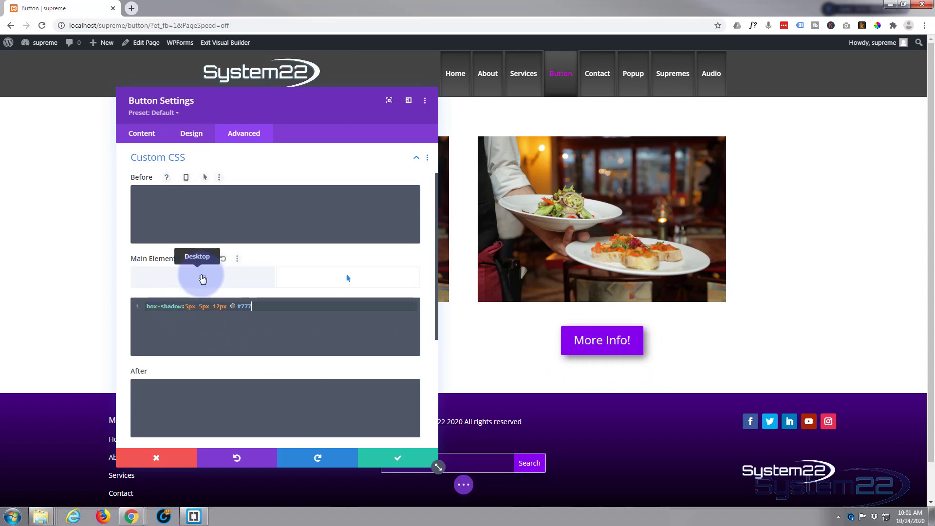
Step: Compare normal and hover Main Element CSS, ending the hover box-shadow rule with a semicolon
left_click(203, 279)
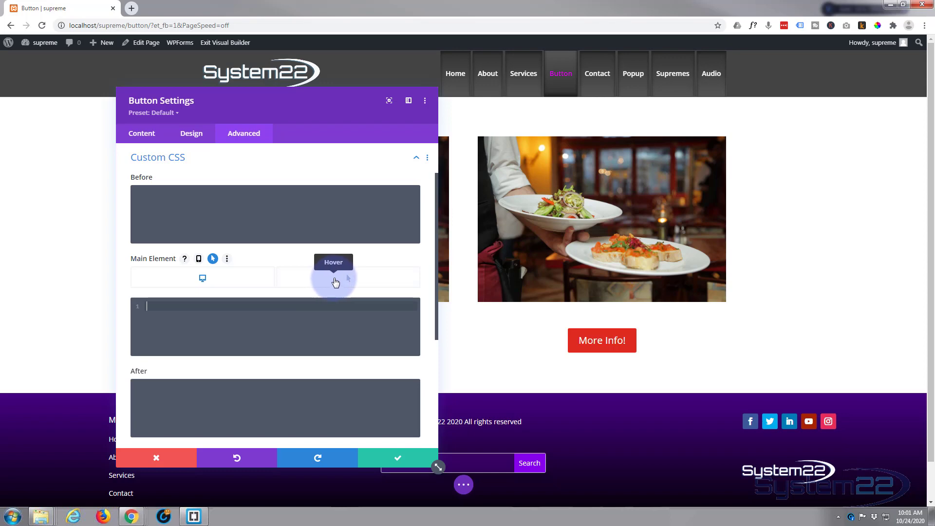
left_click(347, 281)
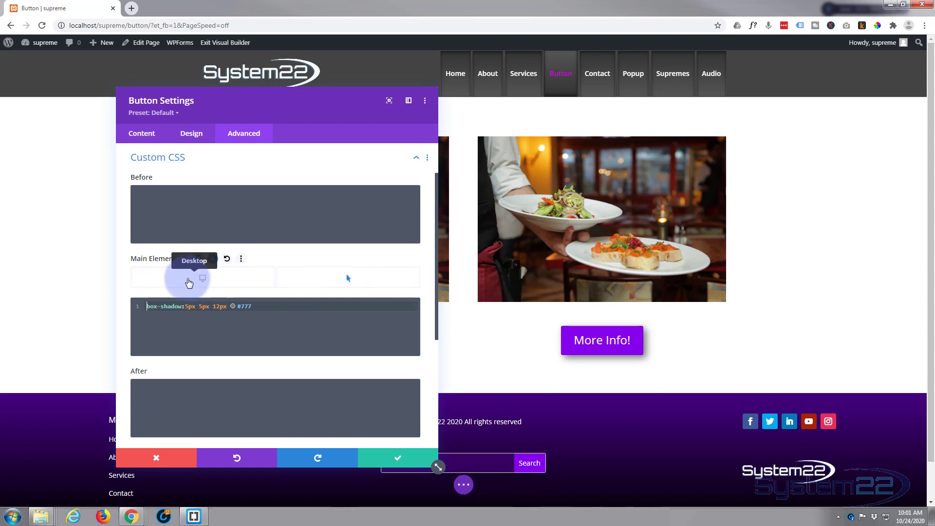
left_click(181, 282)
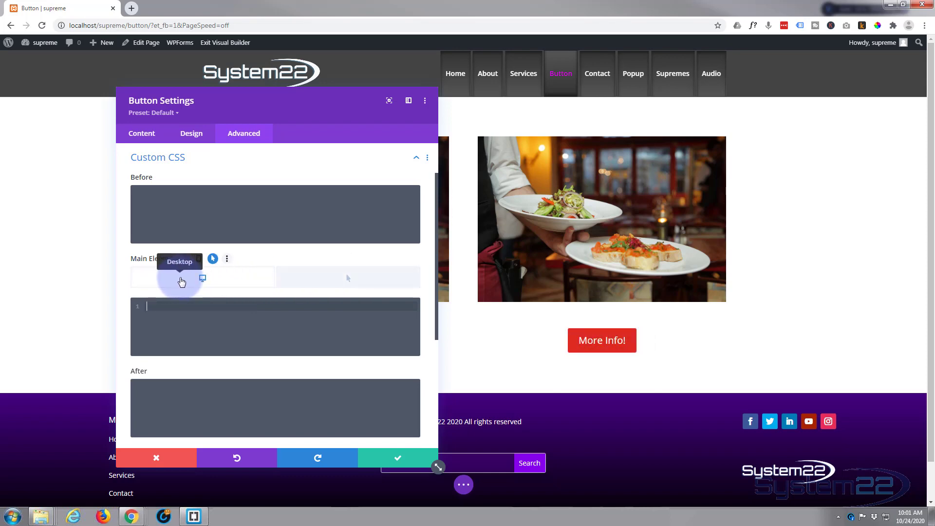
left_click(366, 282)
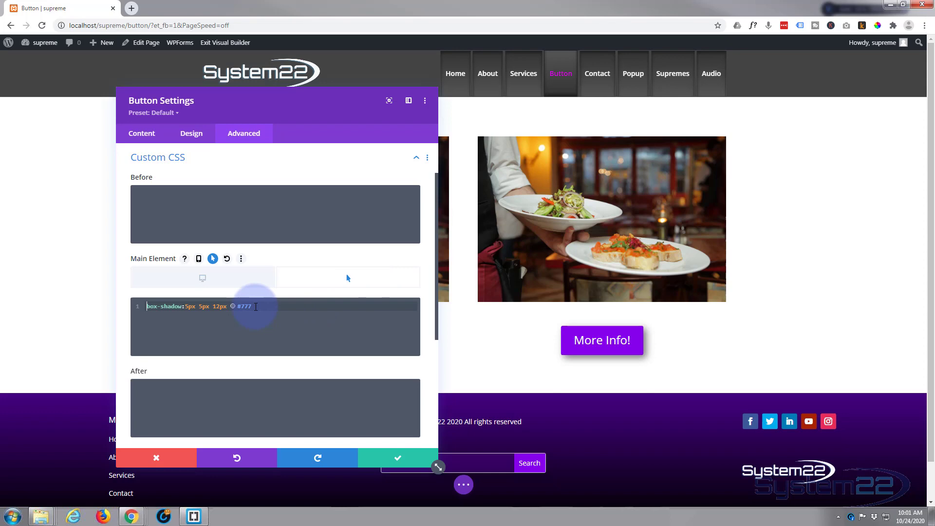
left_click(255, 306)
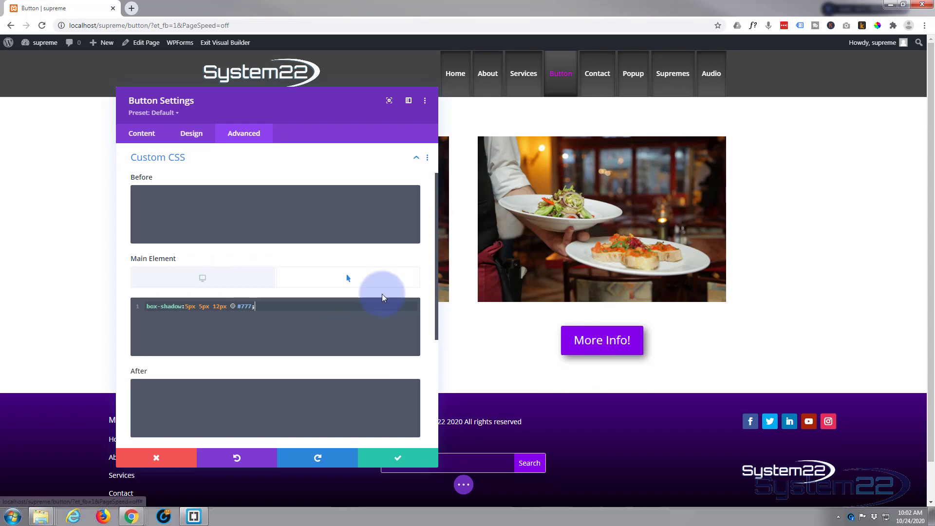
left_click(201, 278)
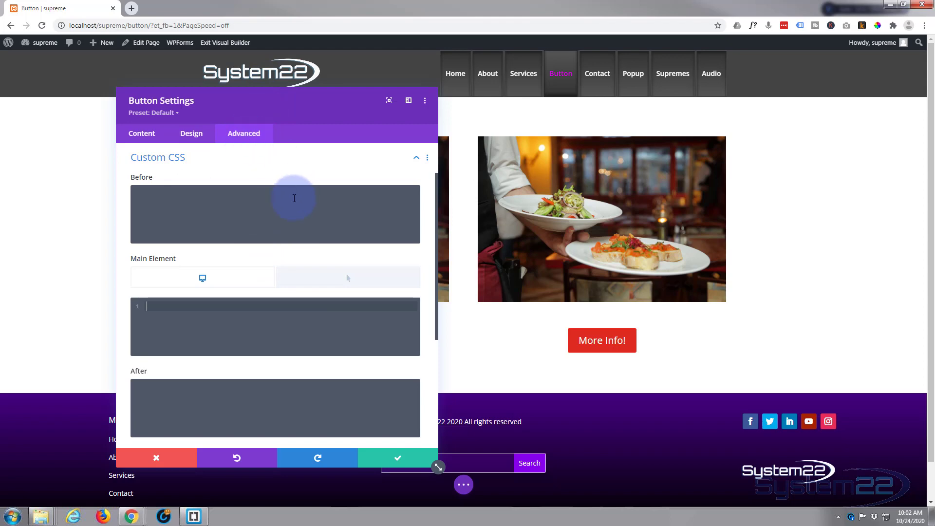
Step: In the Transitions settings, set the More Info! button's duration to 500ms and speed curve to Ease-In-Out
left_click(217, 161)
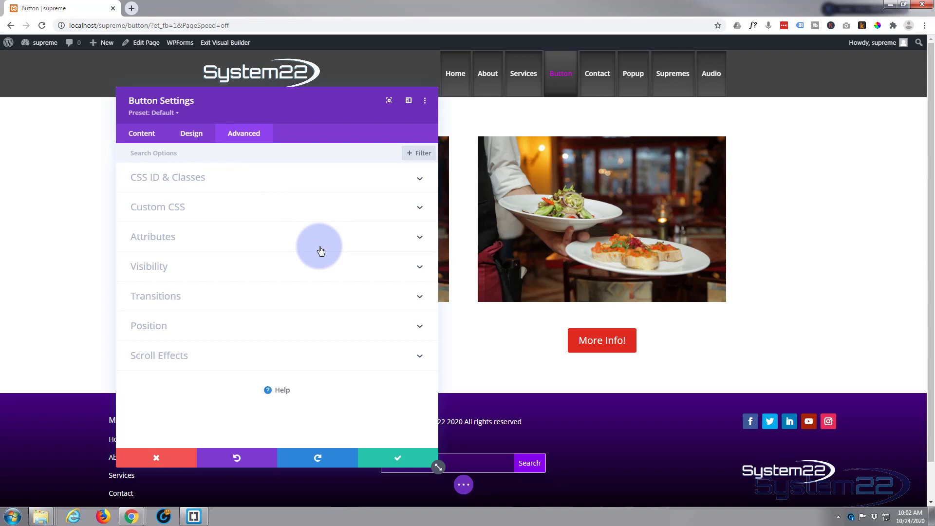
left_click(259, 300)
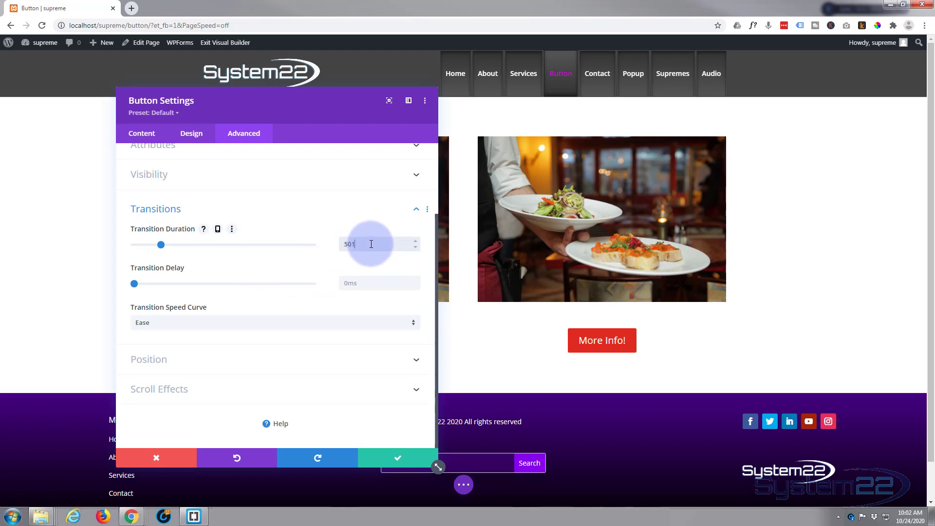
key("BackSpace")
key("BackSpace")
type("0")
left_click(326, 252)
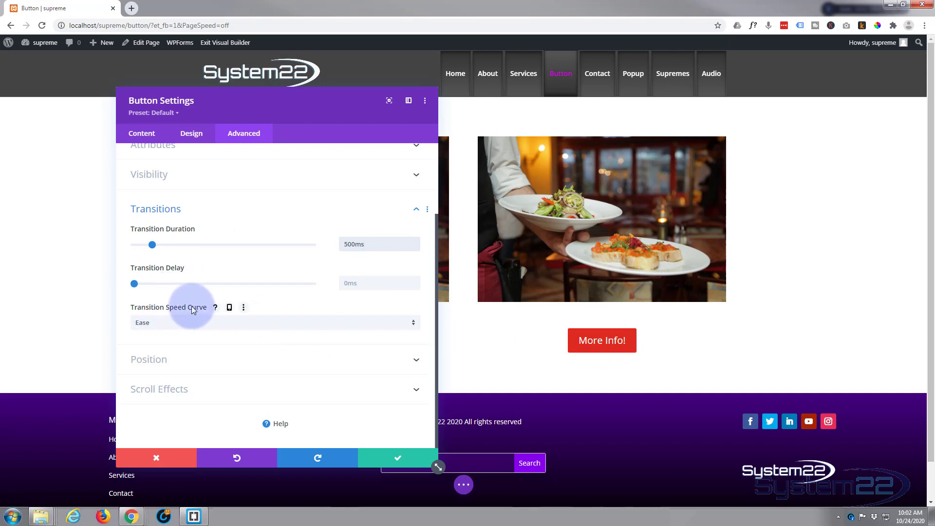
left_click(215, 323)
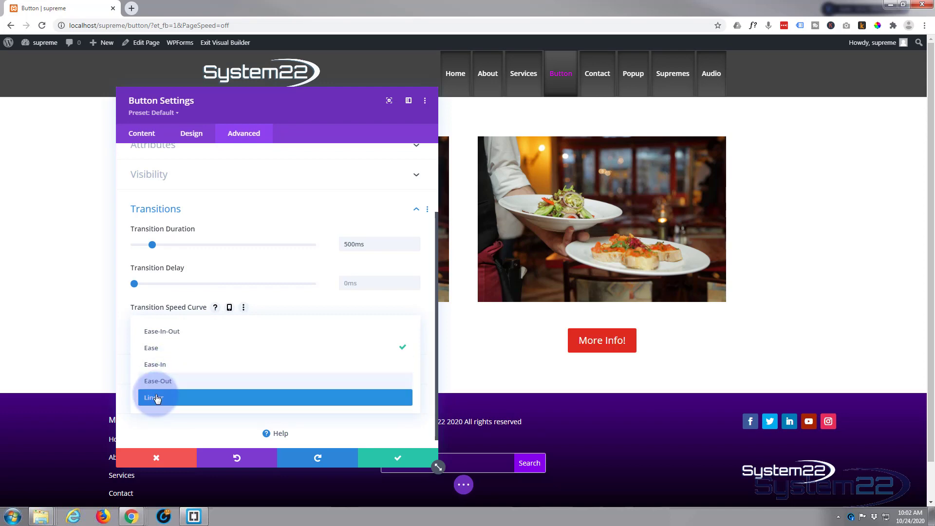
left_click(160, 333)
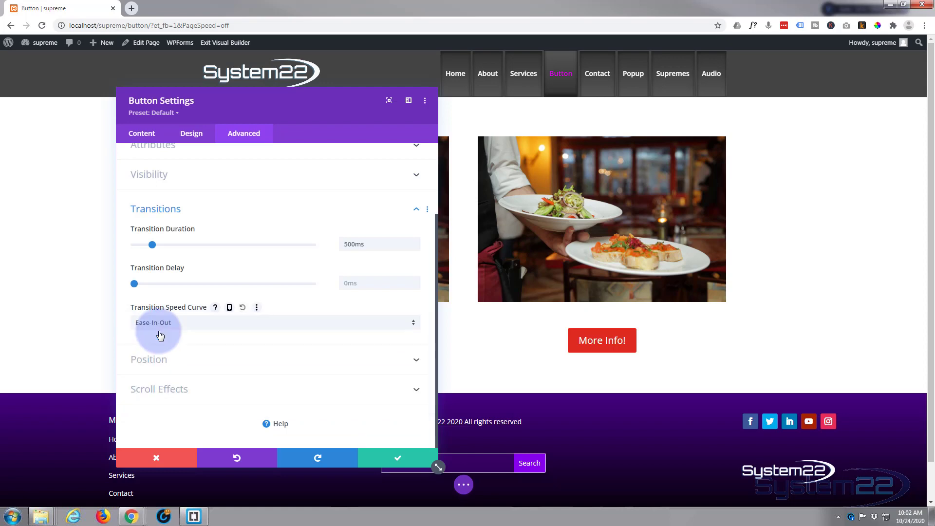
Step: Save the More Info! button's settings and exit the Visual Builder to view the page
left_click(409, 463)
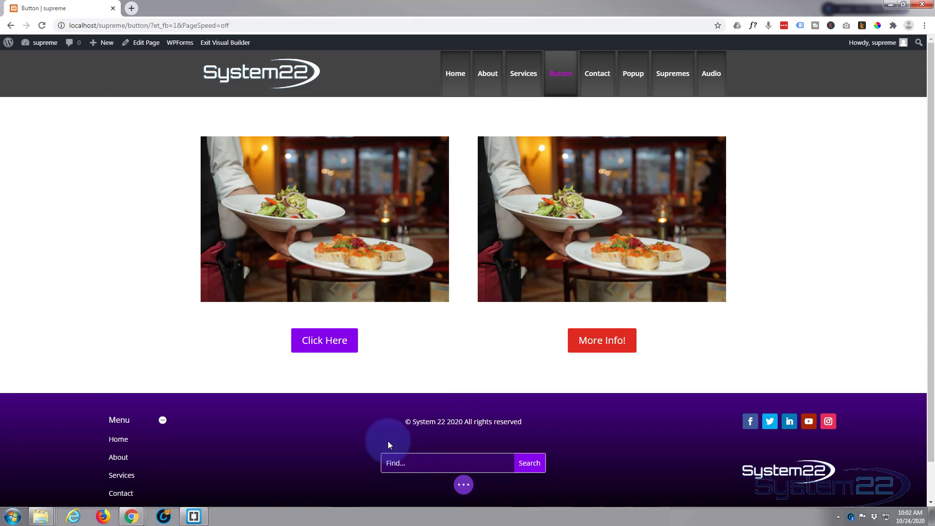
left_click(463, 484)
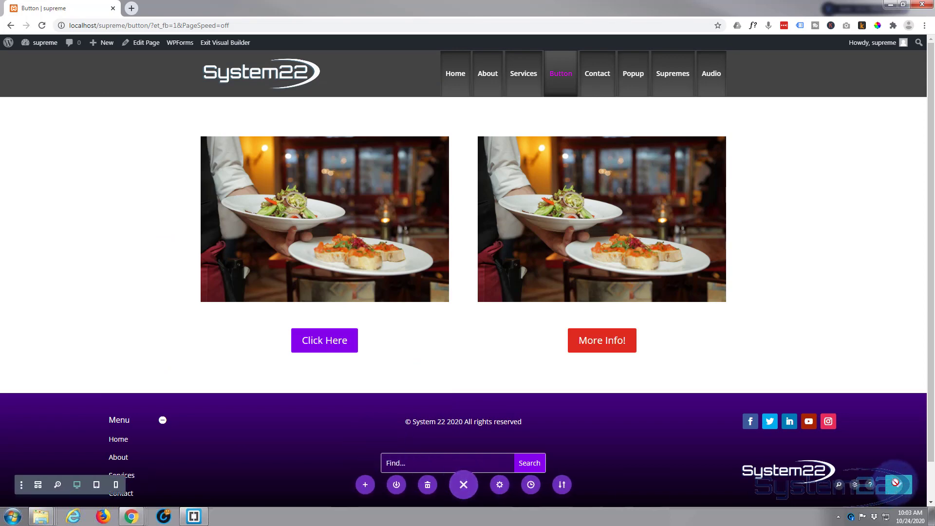
left_click(210, 44)
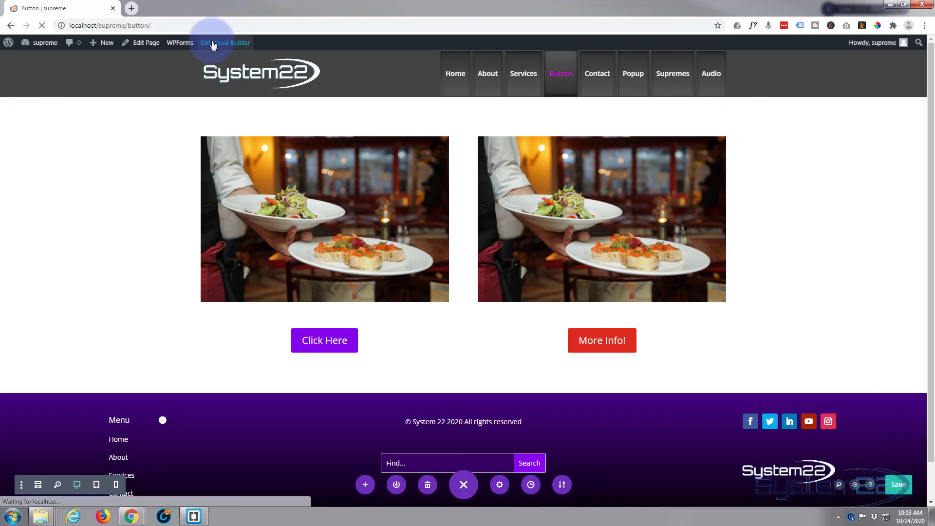